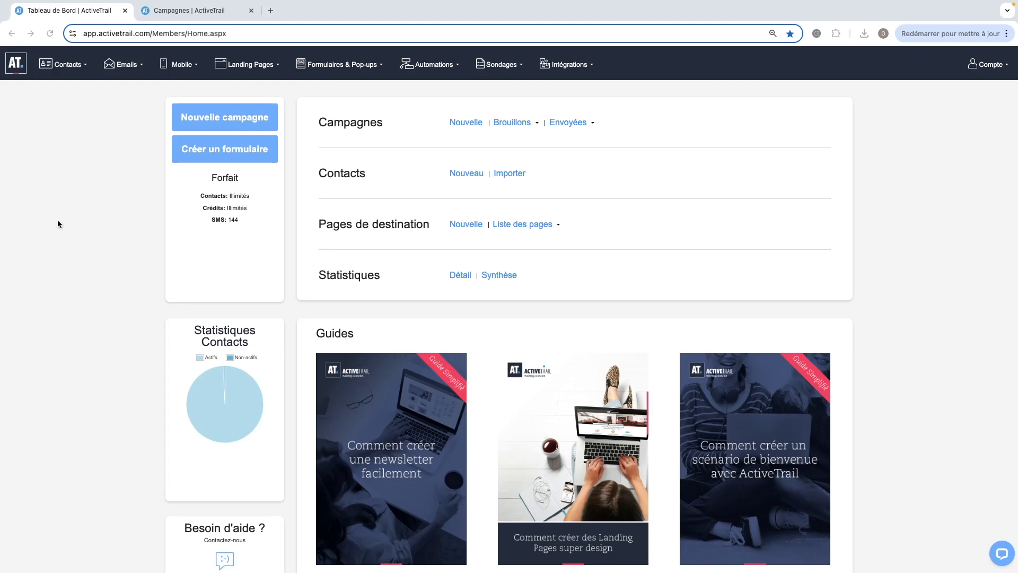
# Open a new contact form and review its available fields without saving it.
pyautogui.moveTo(64, 64)
pyautogui.click(67, 92)
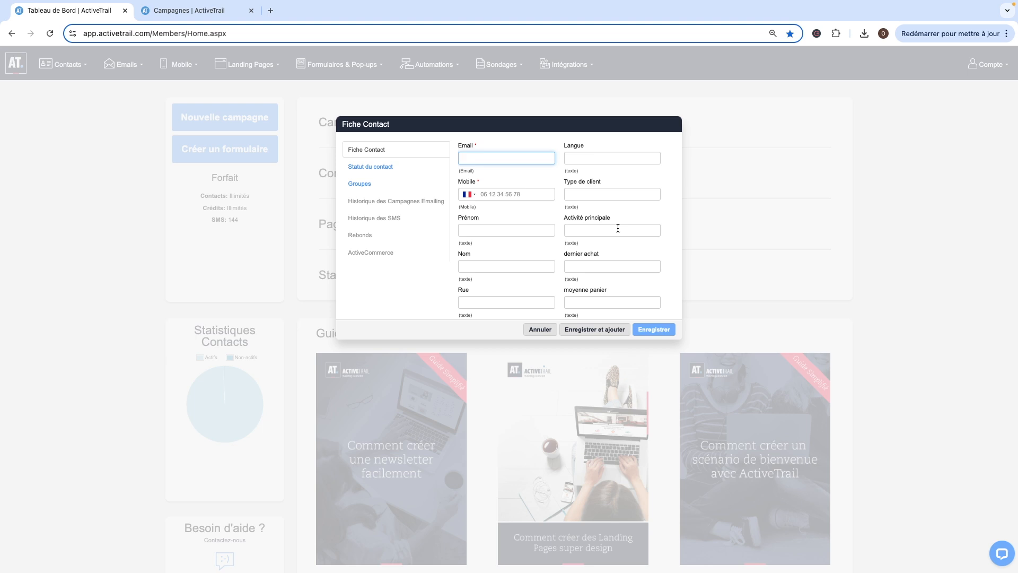
pyautogui.scroll(-5, 588, 237)
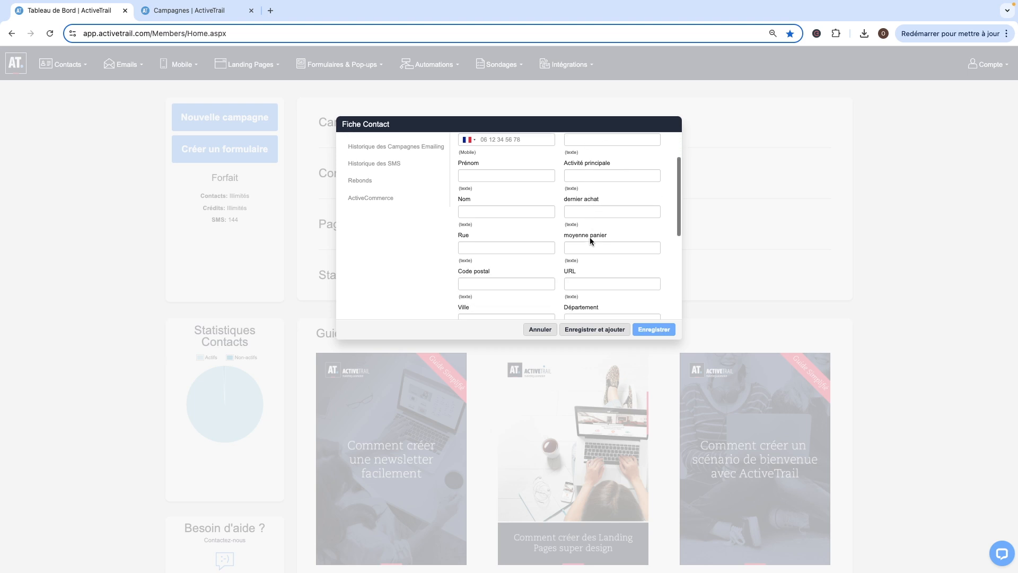
pyautogui.scroll(5, 589, 236)
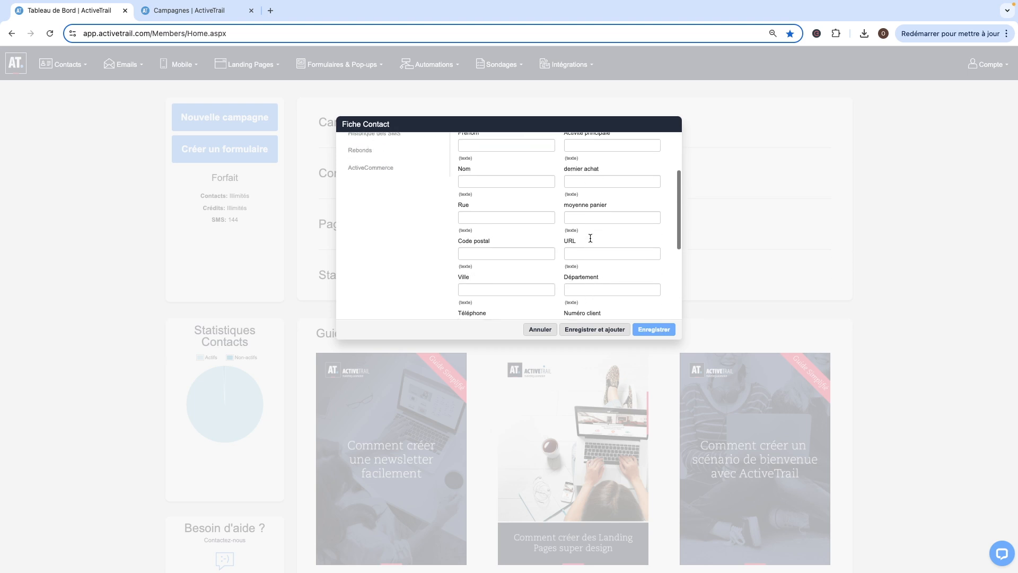
pyautogui.click(540, 330)
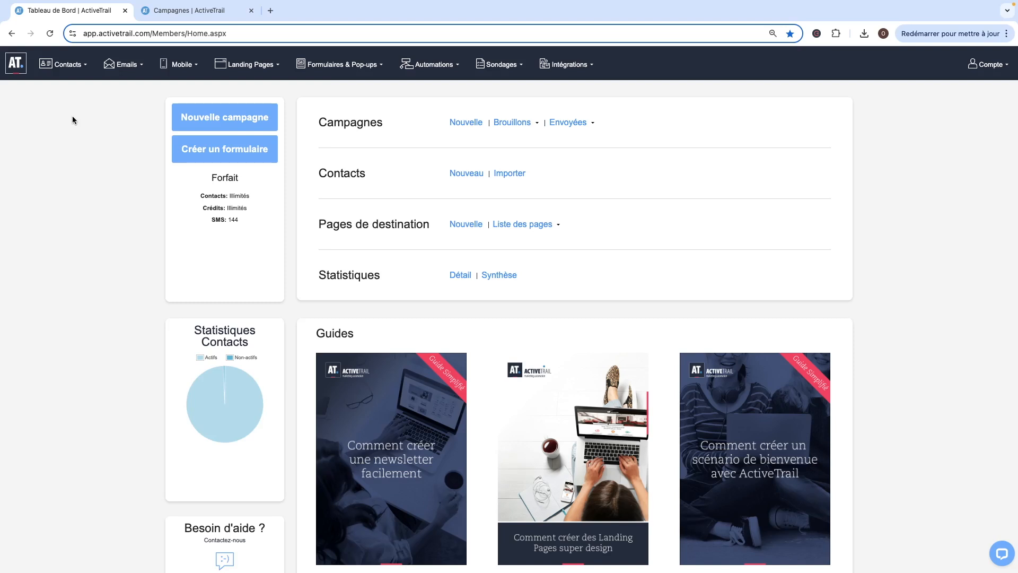
# Start creating a new dynamic group of contacts.
pyautogui.moveTo(68, 73)
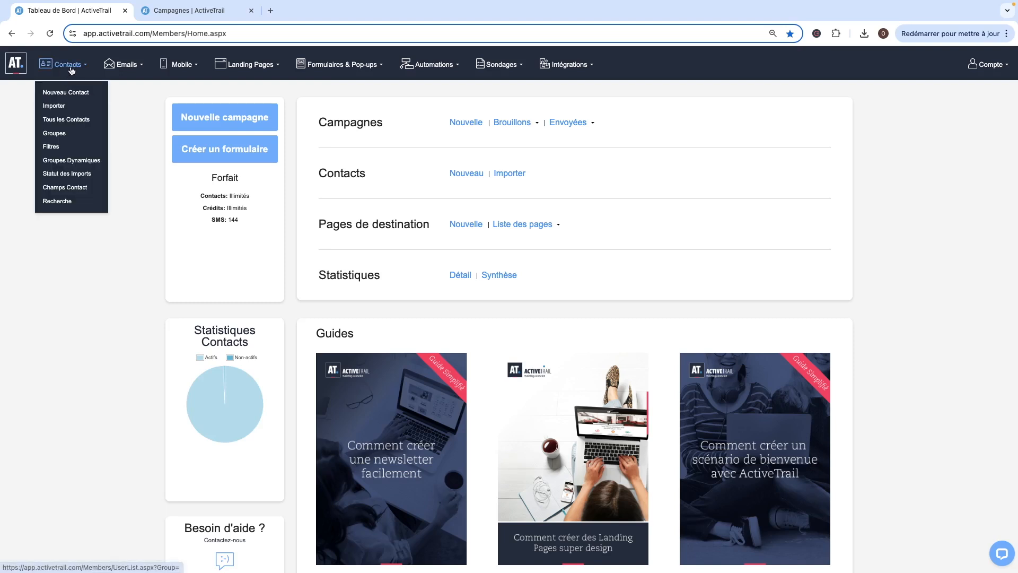
pyautogui.click(64, 161)
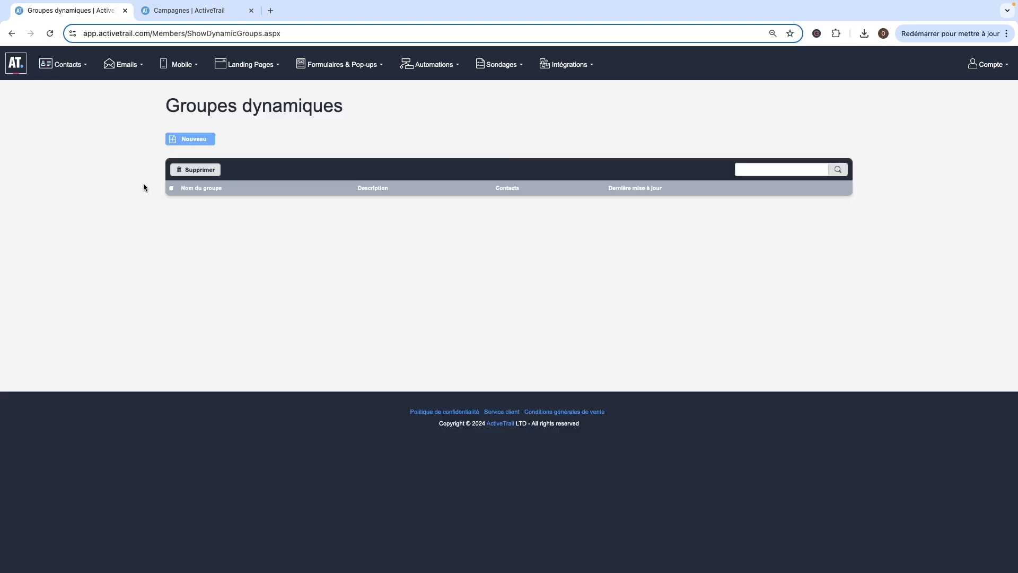
pyautogui.click(194, 145)
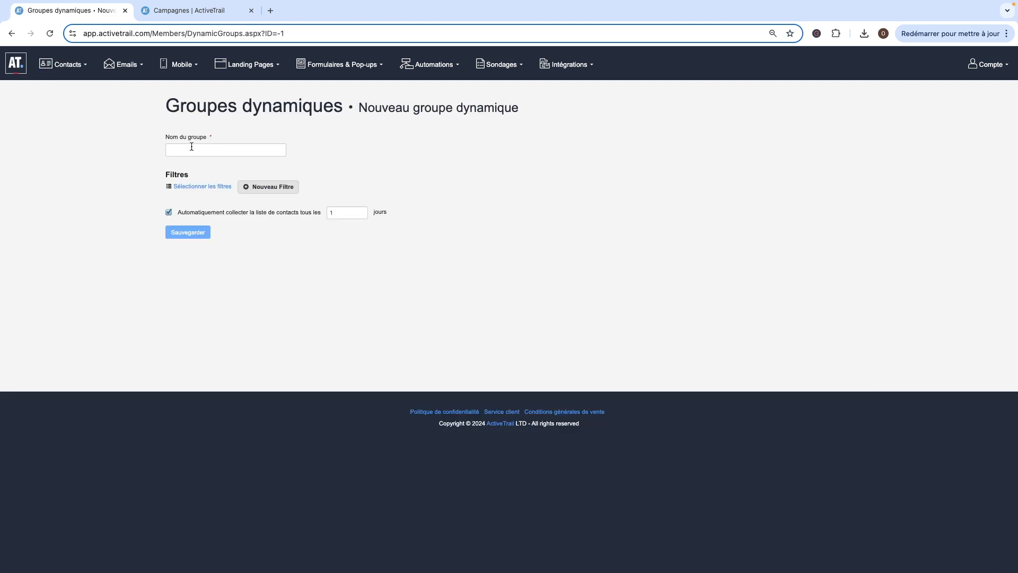
# Name the dynamic group Clients importants Français and copy the name.
pyautogui.click(192, 149)
pyautogui.click(222, 173)
pyautogui.moveTo(241, 150); pyautogui.dragTo(181, 151)
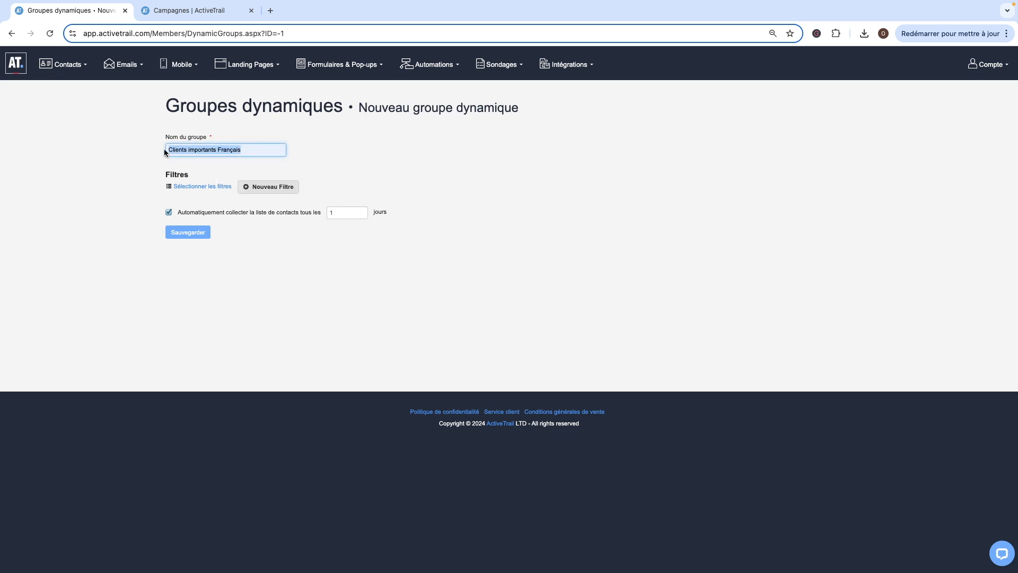
pyautogui.click(253, 150)
# Add a new filter and name it Clients importants Français.
pyautogui.click(268, 188)
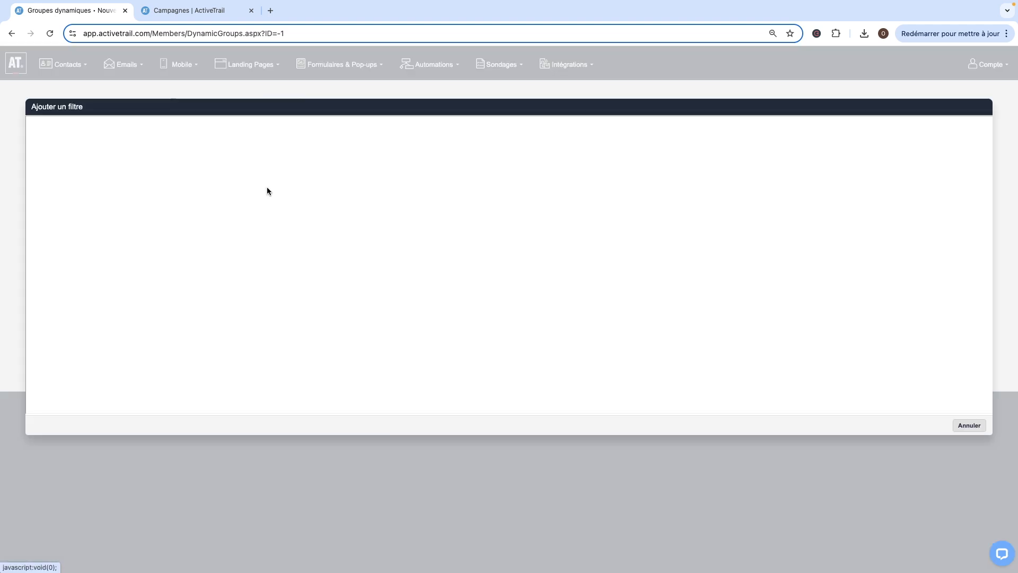
pyautogui.click(183, 243)
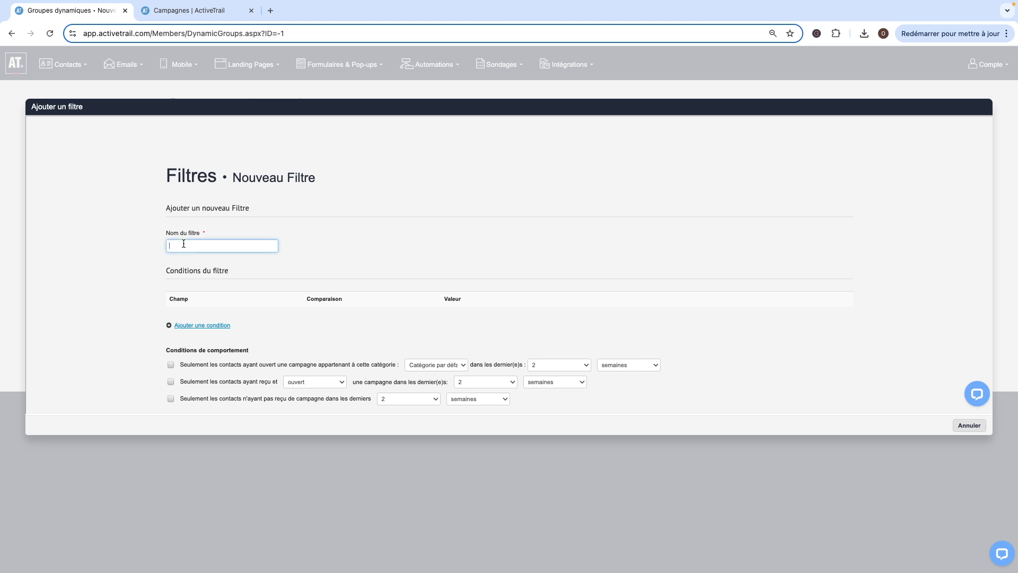
pyautogui.write('Clients importants Français')
# Add a filter condition on Langue with comparison Inclus and value FR.
pyautogui.scroll(-2, 249, 239)
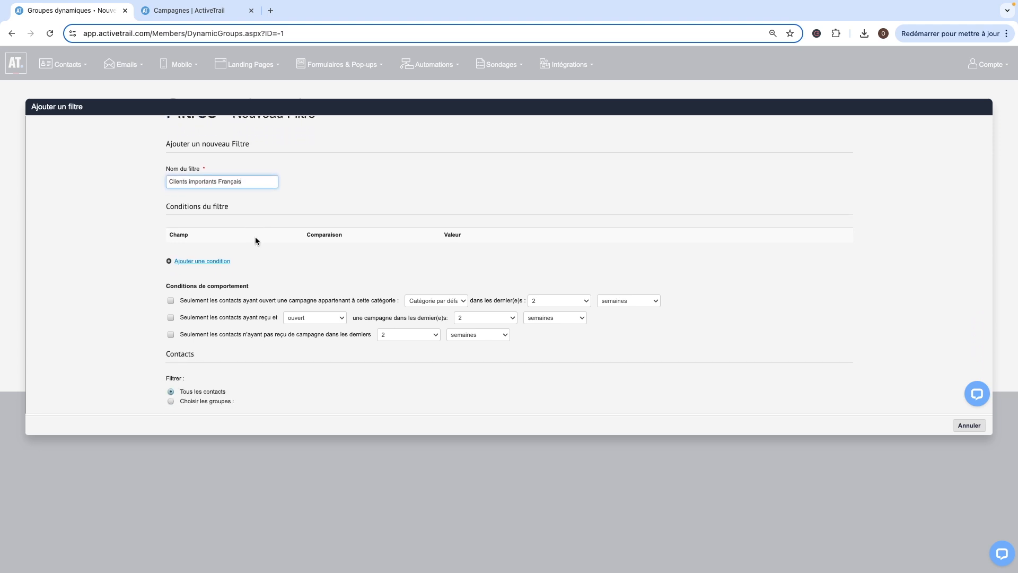
pyautogui.click(192, 261)
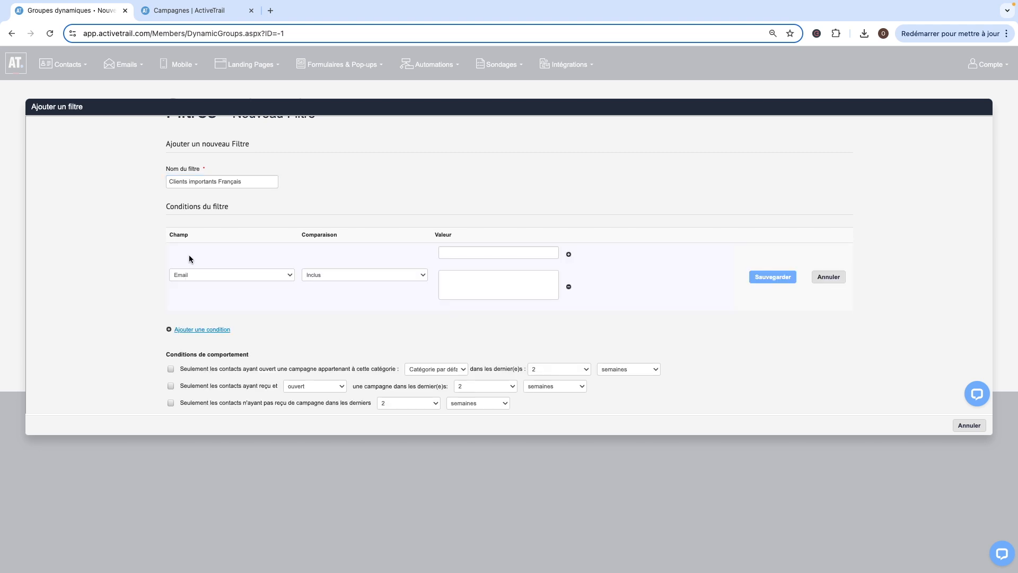
pyautogui.click(203, 275)
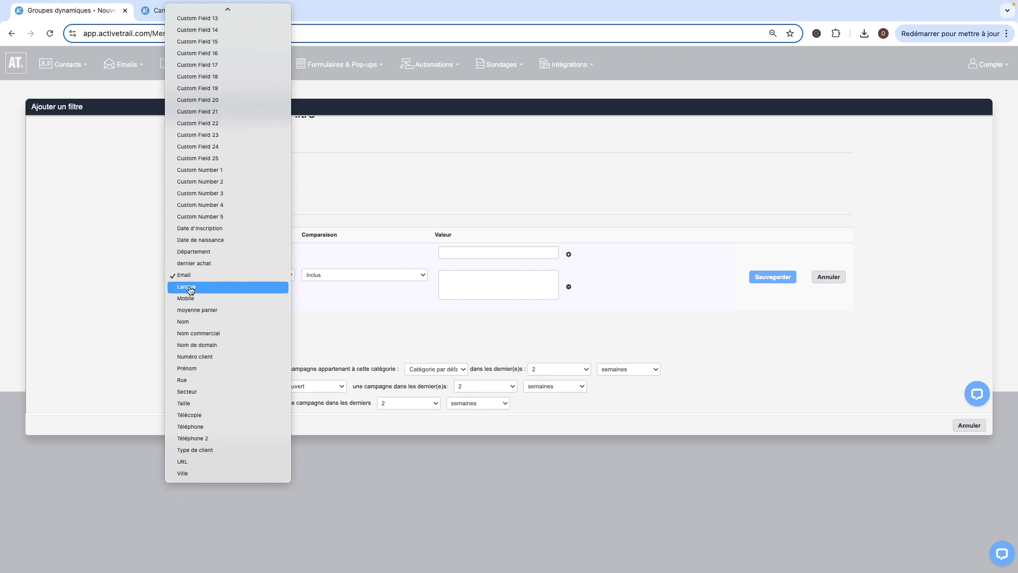
pyautogui.click(199, 288)
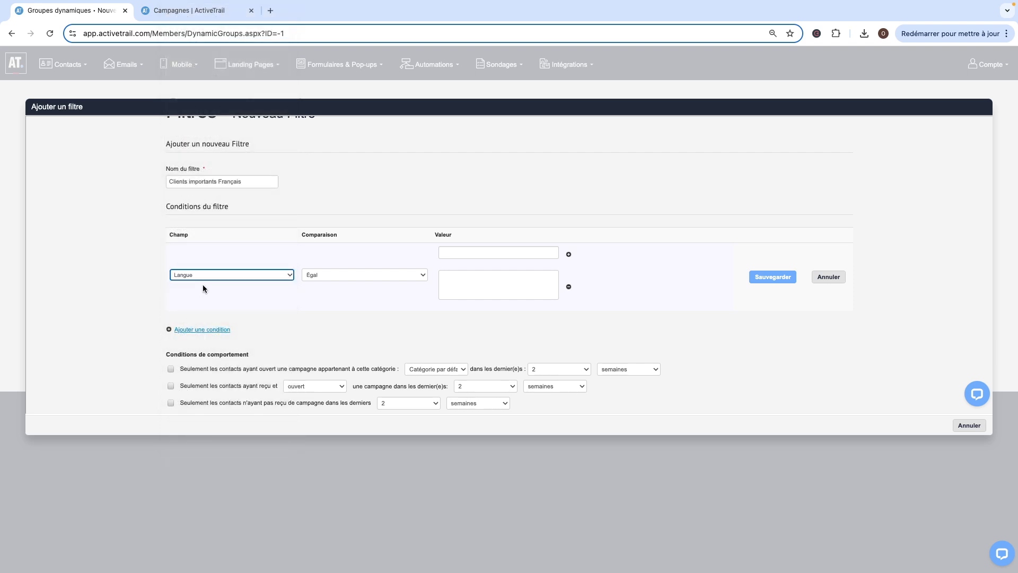
pyautogui.click(331, 280)
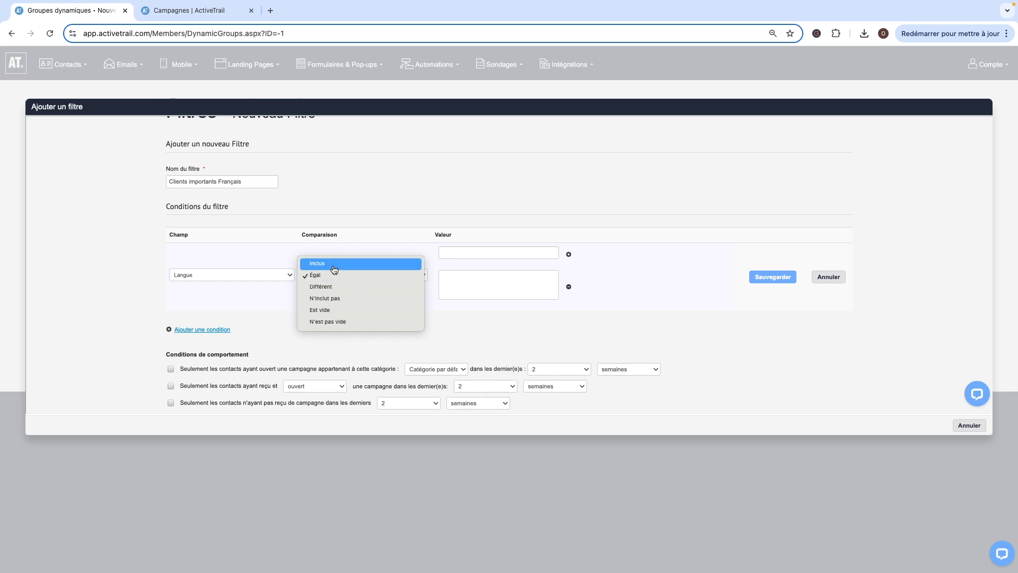
pyautogui.click(334, 269)
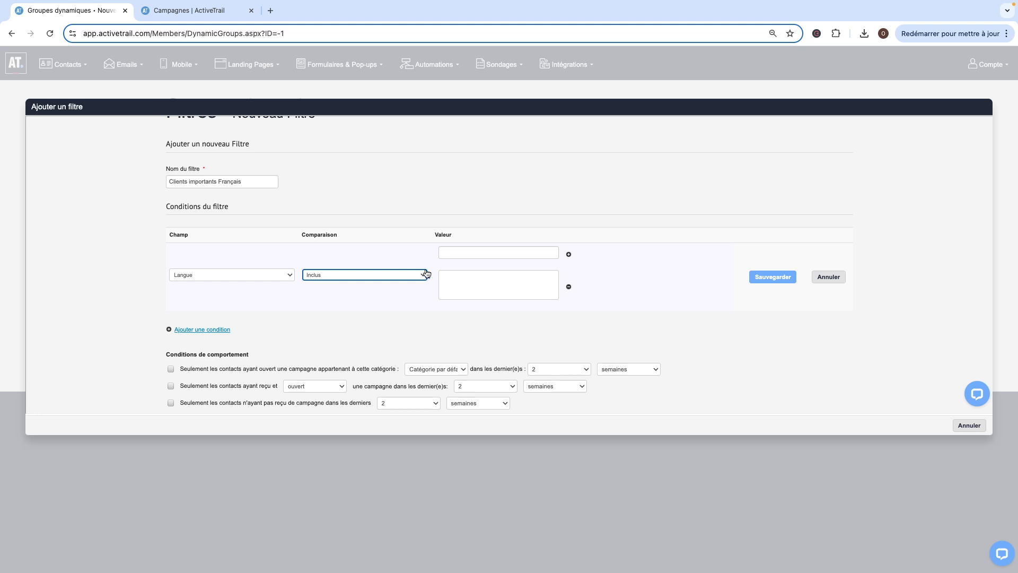
pyautogui.click(447, 253)
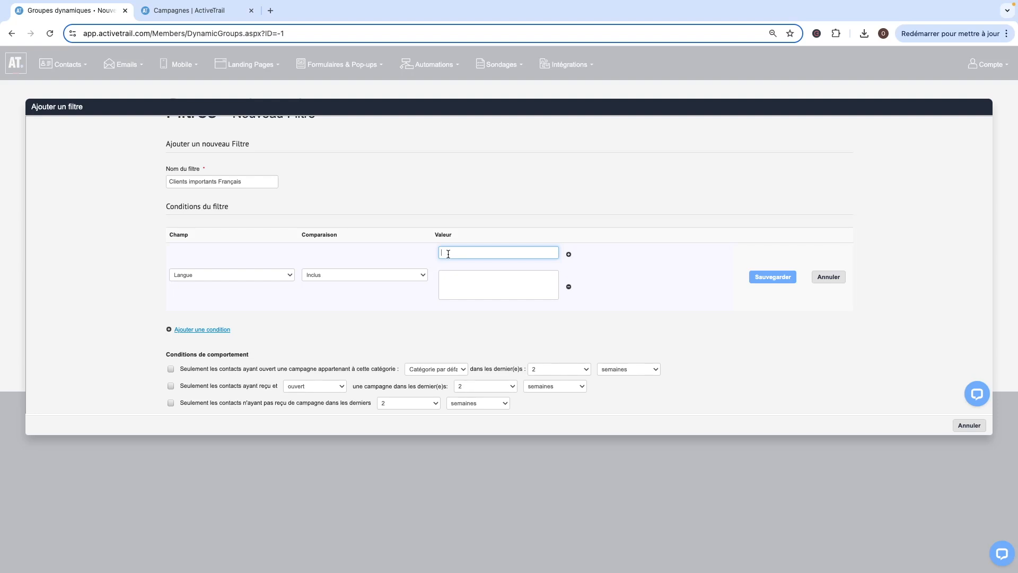
pyautogui.write('FR')
pyautogui.scroll(-2, 447, 252)
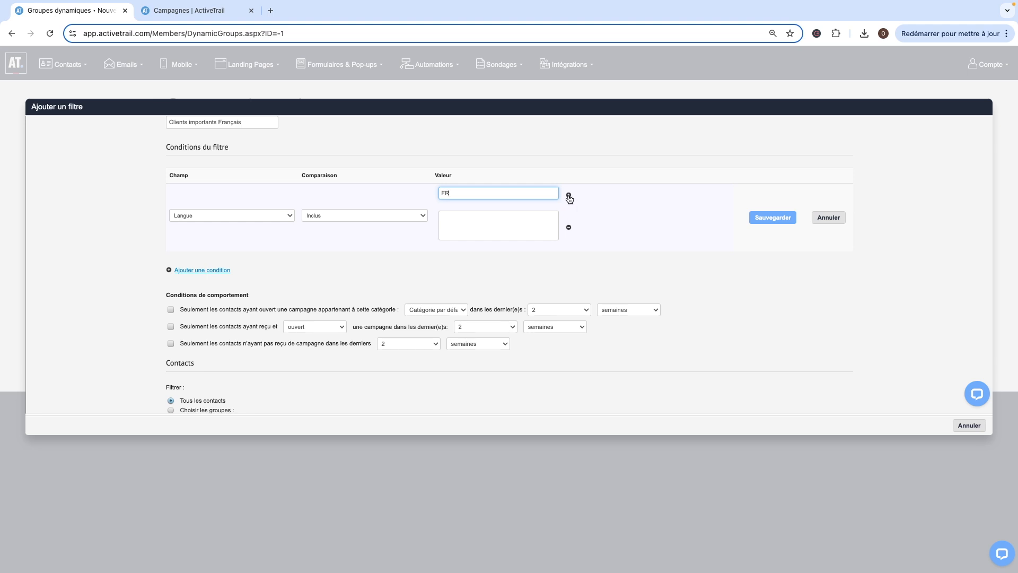
pyautogui.click(569, 195)
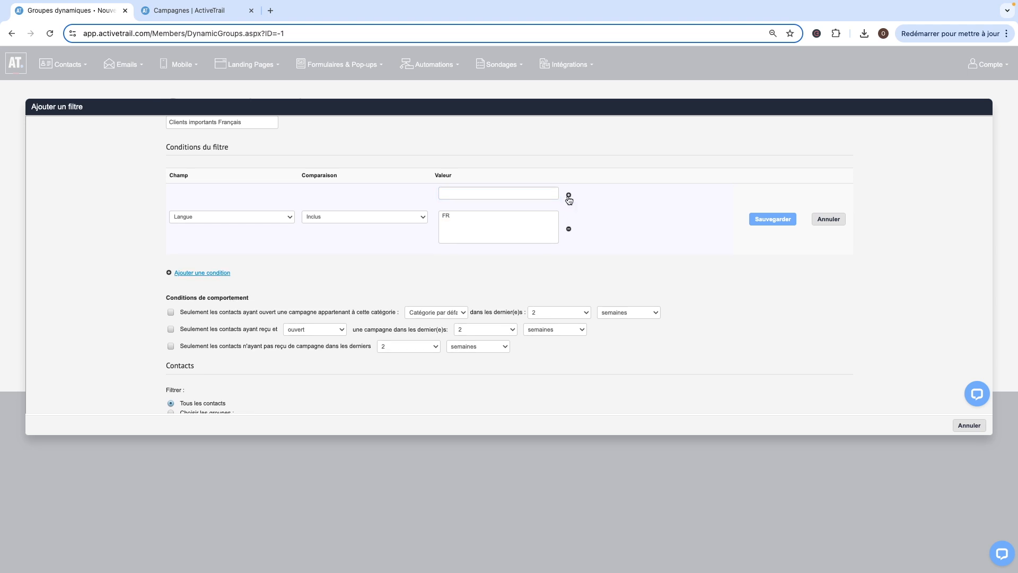
# Add France as a second Langue value and save the condition.
pyautogui.click(467, 193)
pyautogui.write('F')
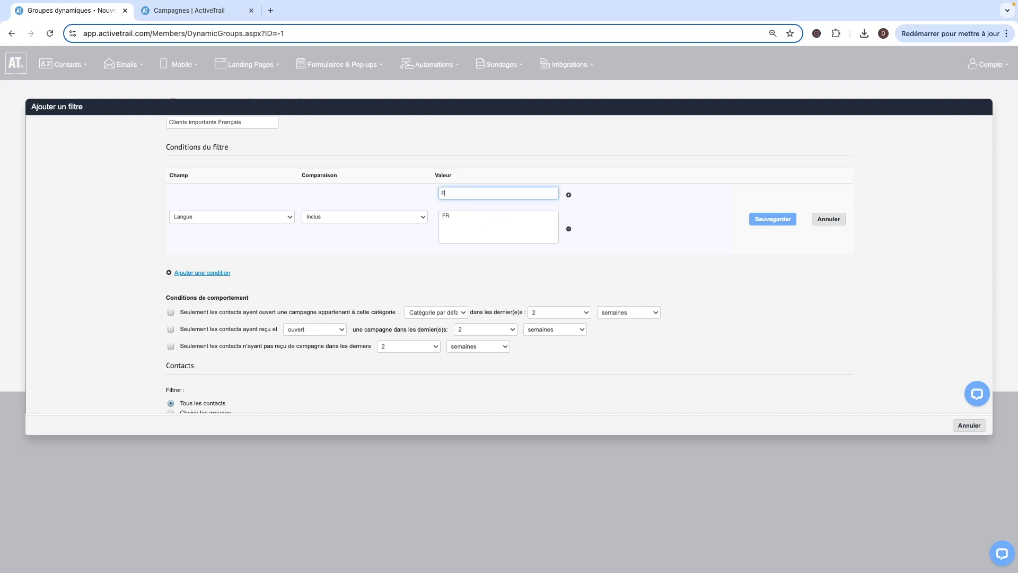
pyautogui.write('rance')
pyautogui.click(568, 195)
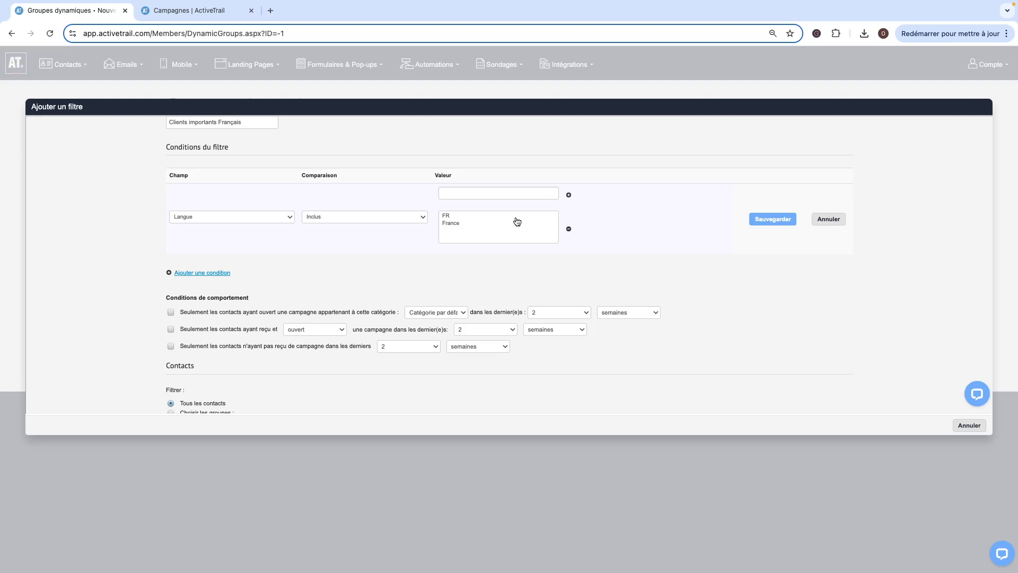
pyautogui.click(759, 220)
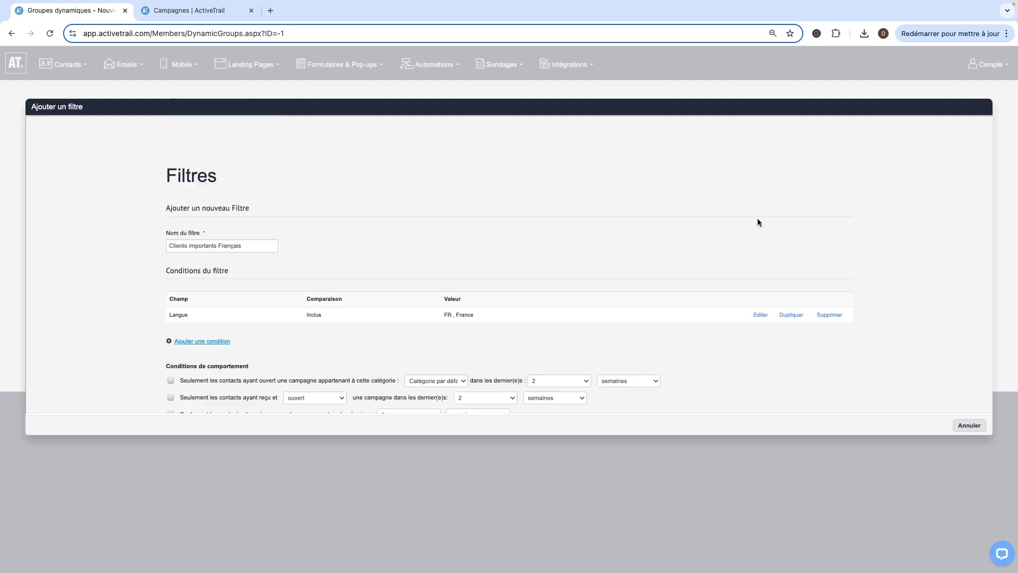
# Add and save a second condition: Type de client Inclus VIP.
pyautogui.scroll(-2, 756, 221)
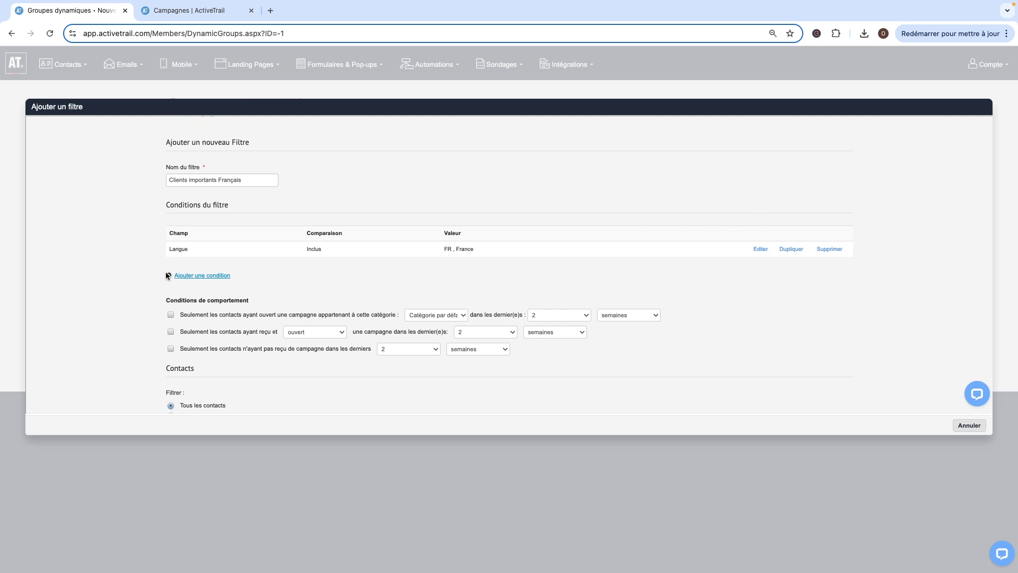
pyautogui.click(204, 277)
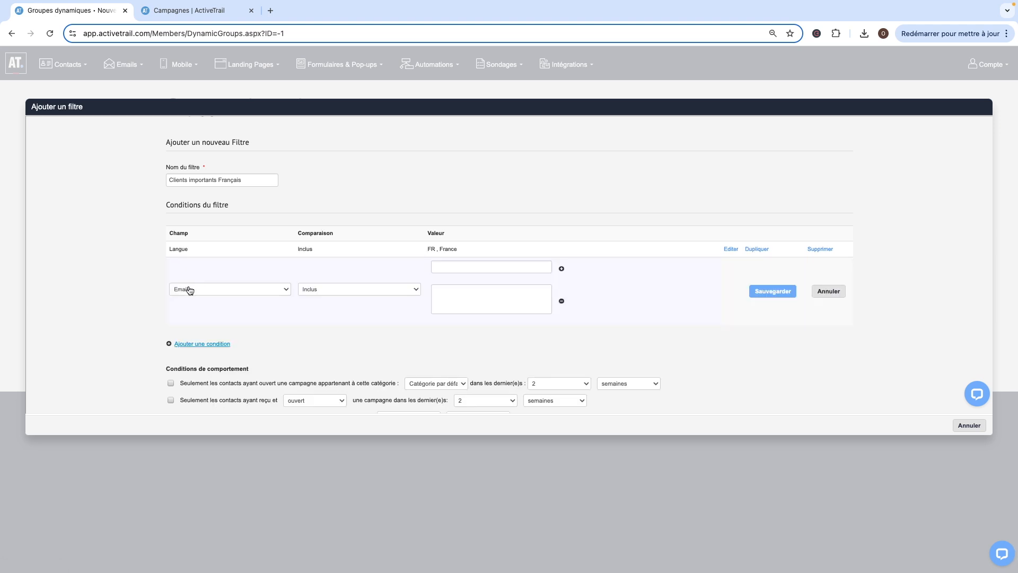
pyautogui.click(188, 289)
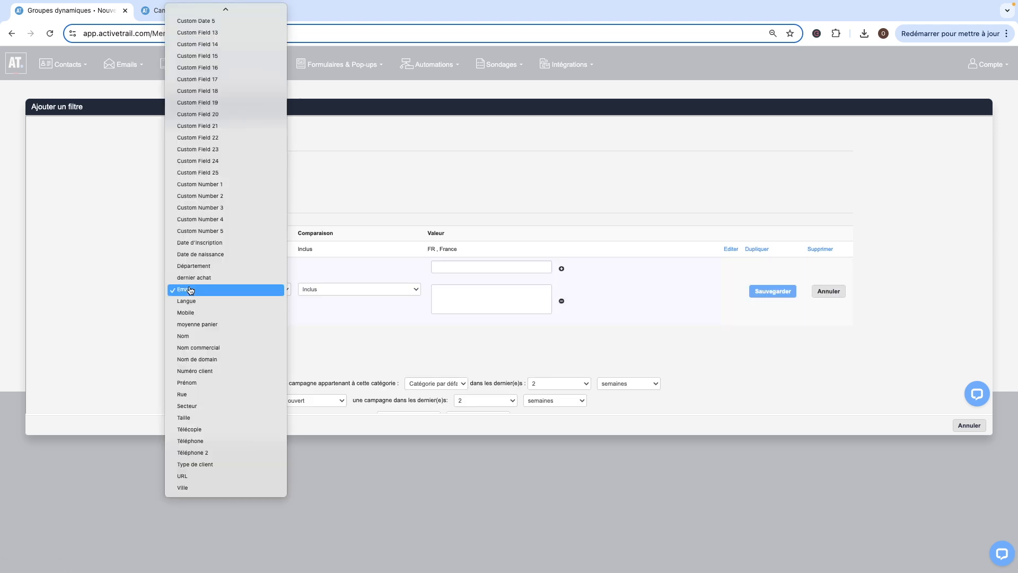
pyautogui.click(199, 464)
pyautogui.click(319, 293)
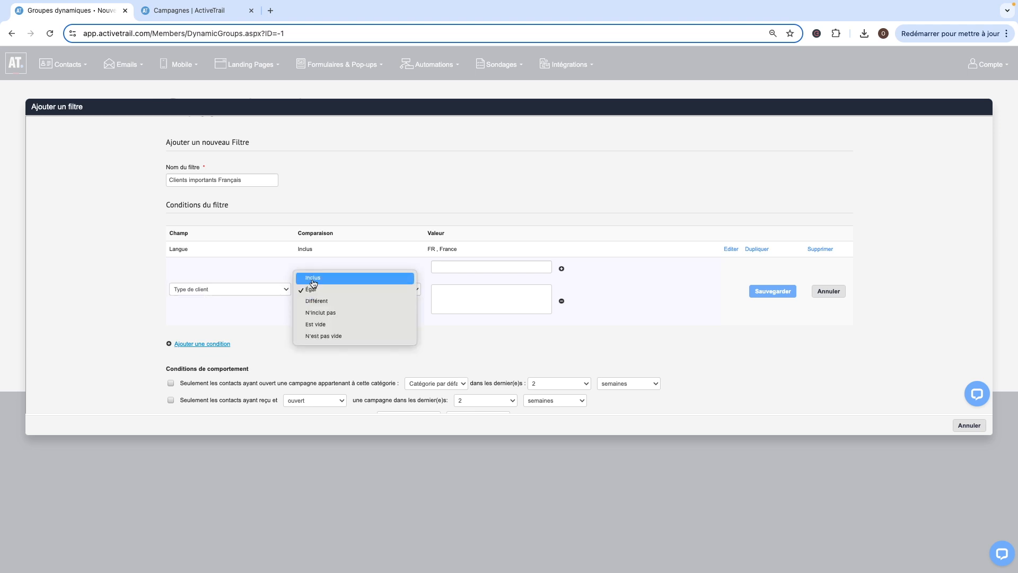
pyautogui.click(313, 278)
pyautogui.click(447, 267)
pyautogui.write('VIP')
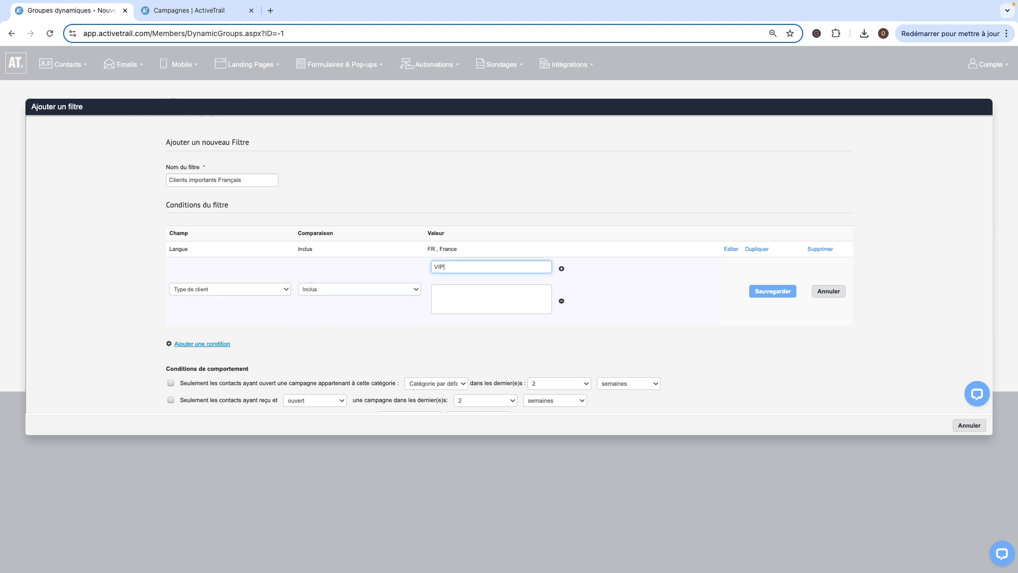
pyautogui.click(560, 269)
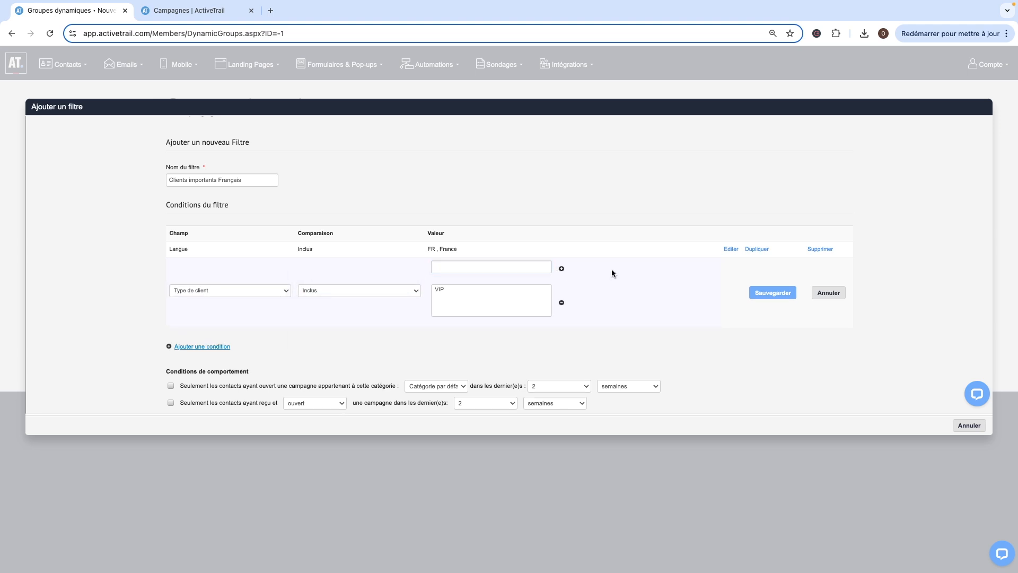
pyautogui.click(761, 291)
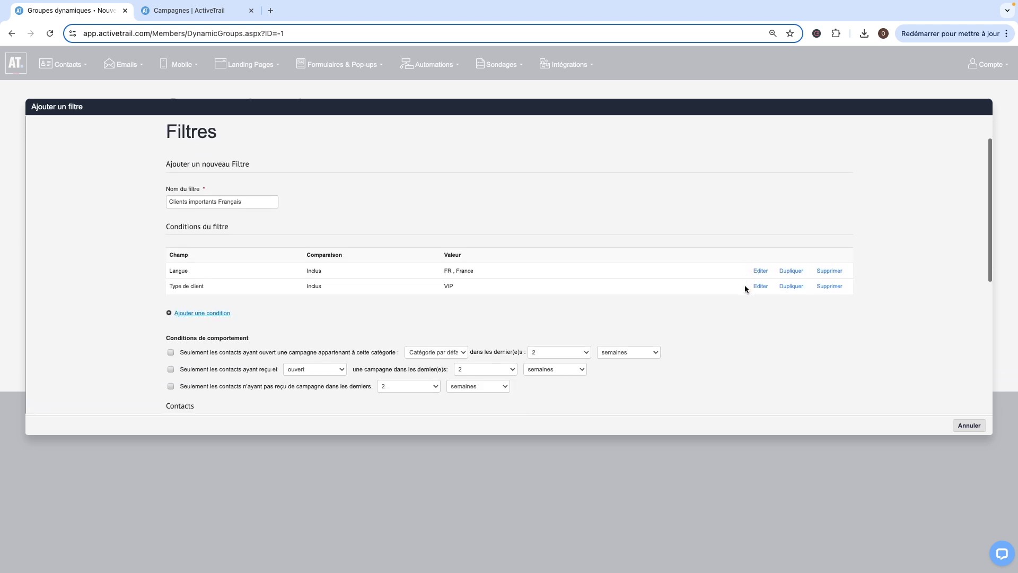
# Review the behaviour condition options for campaign opens and timeframes without changing them.
pyautogui.scroll(-2, 745, 285)
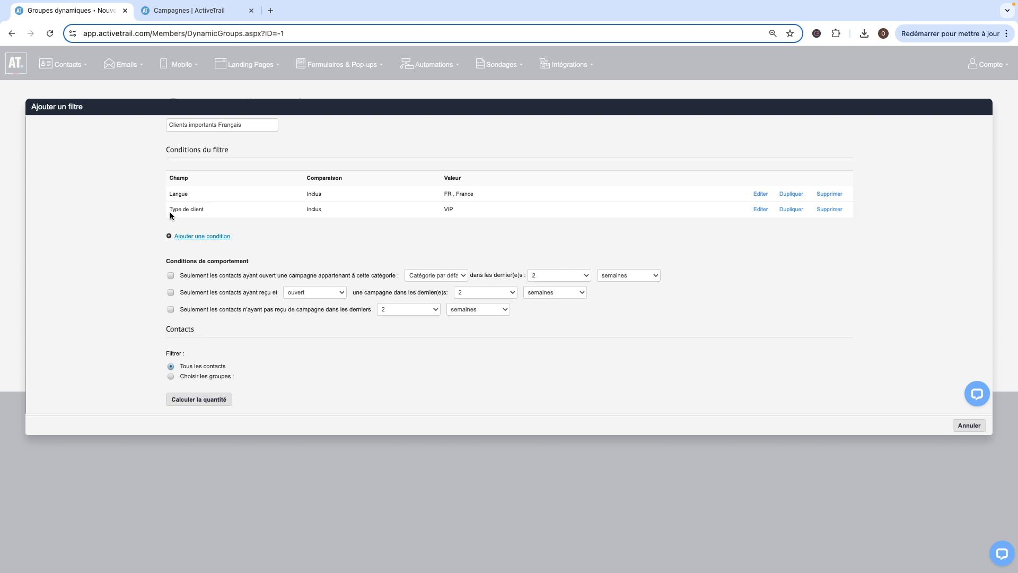
pyautogui.scroll(-1, 171, 215)
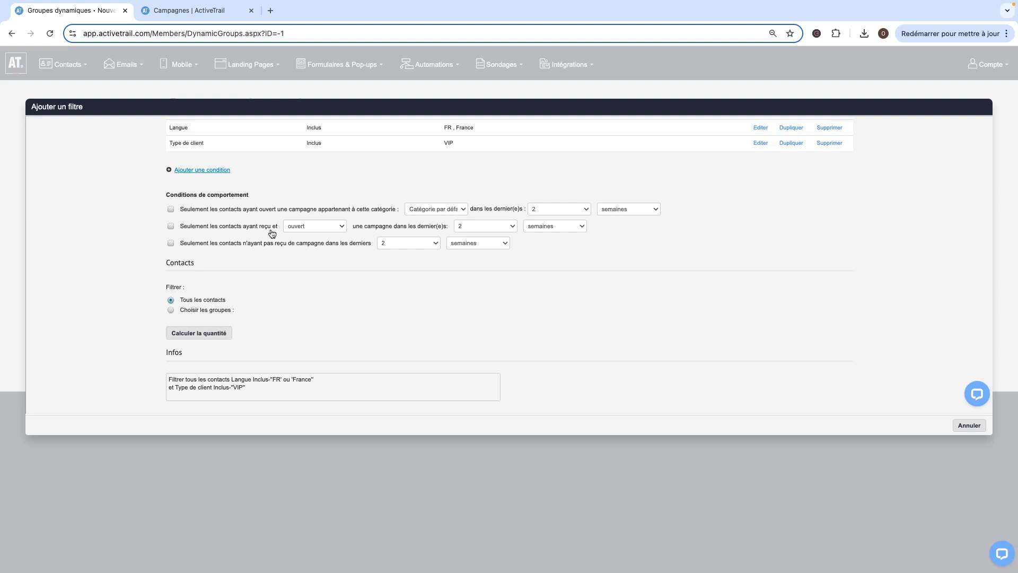
pyautogui.click(293, 233)
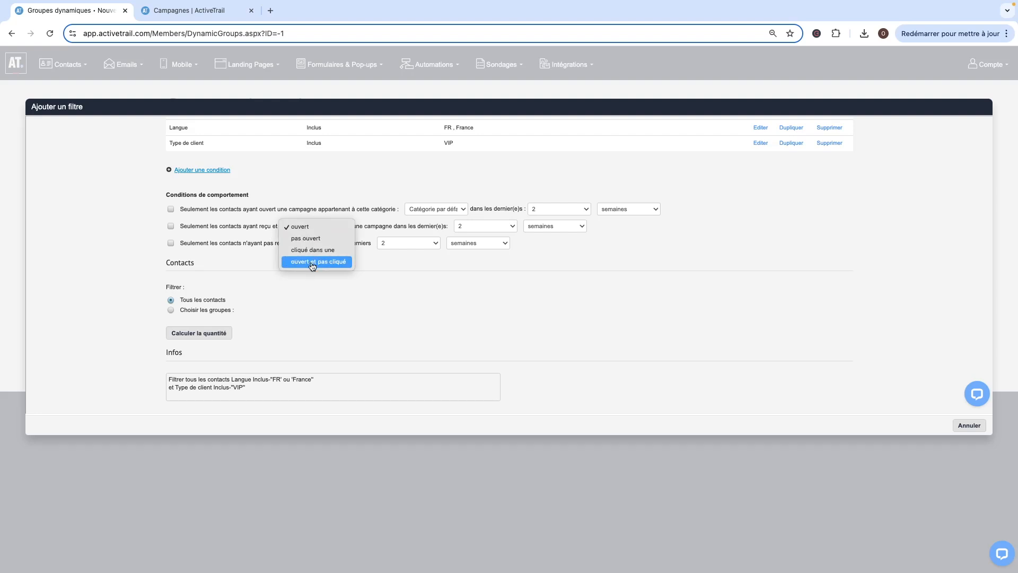
pyautogui.click(251, 266)
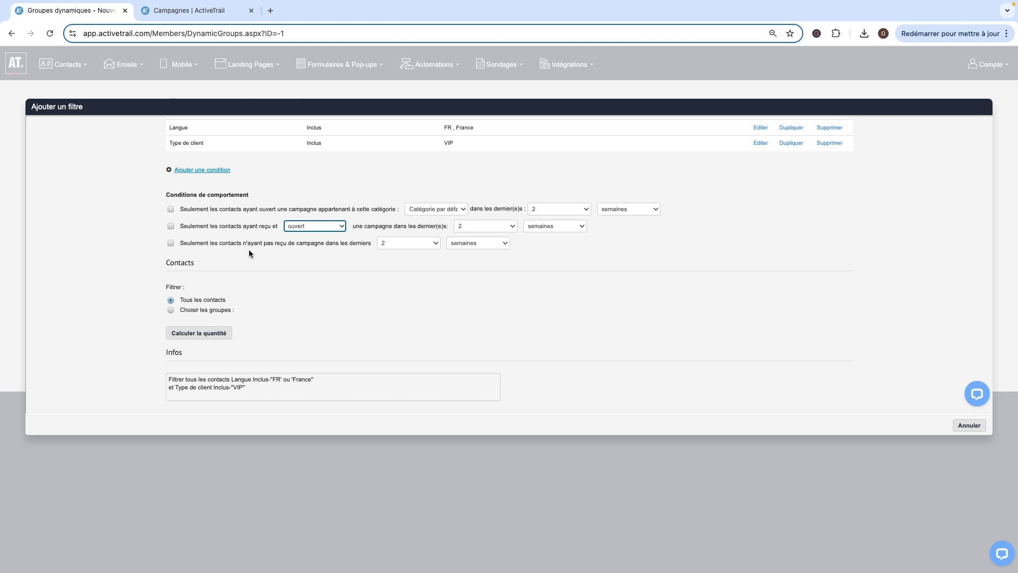
pyautogui.click(469, 244)
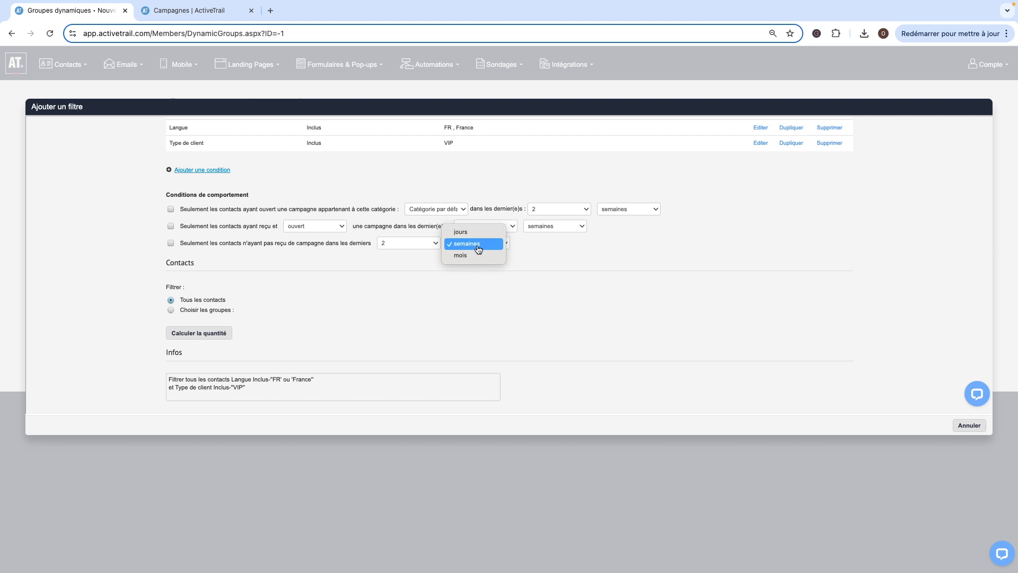
pyautogui.click(424, 244)
pyautogui.click(425, 244)
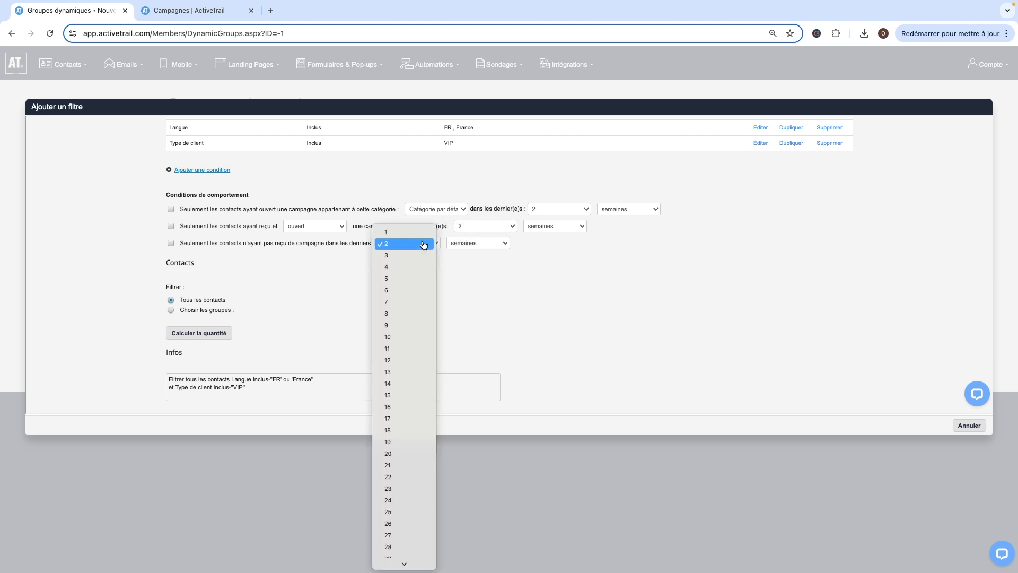
pyautogui.click(424, 244)
pyautogui.scroll(-3, 193, 273)
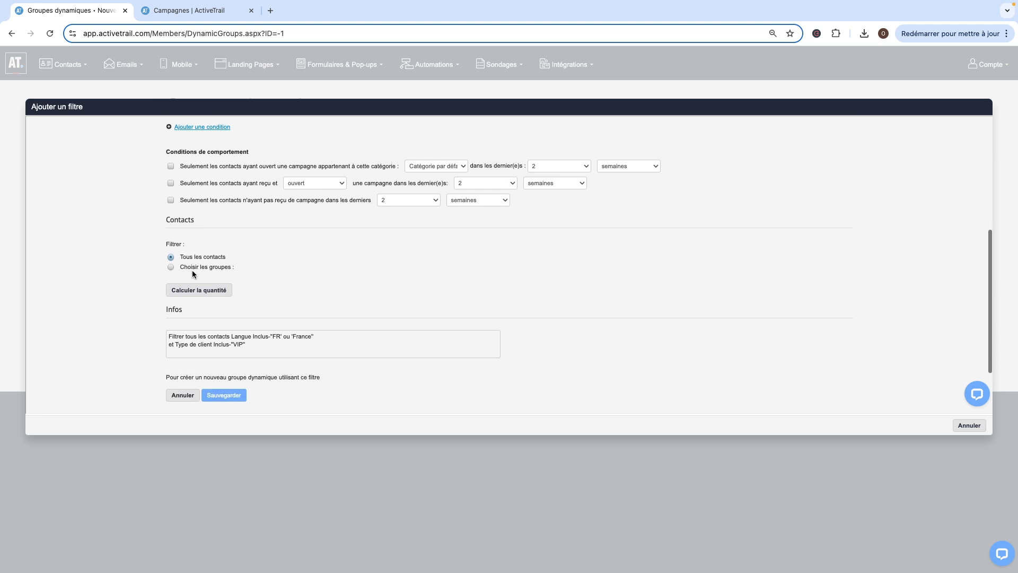
# Keep the filter applied to all contacts and calculate how many contacts match it.
pyautogui.click(170, 242)
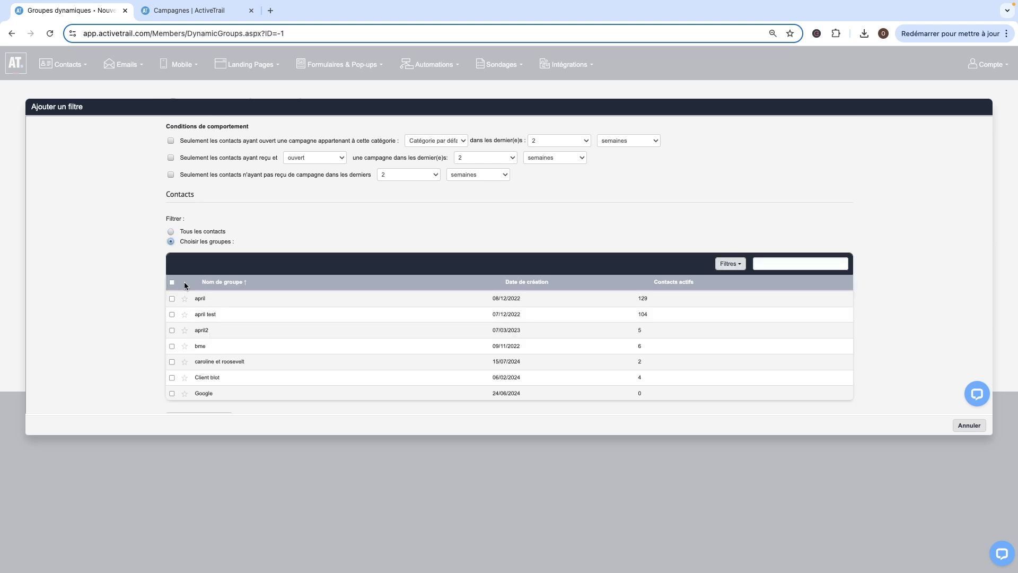
pyautogui.click(170, 231)
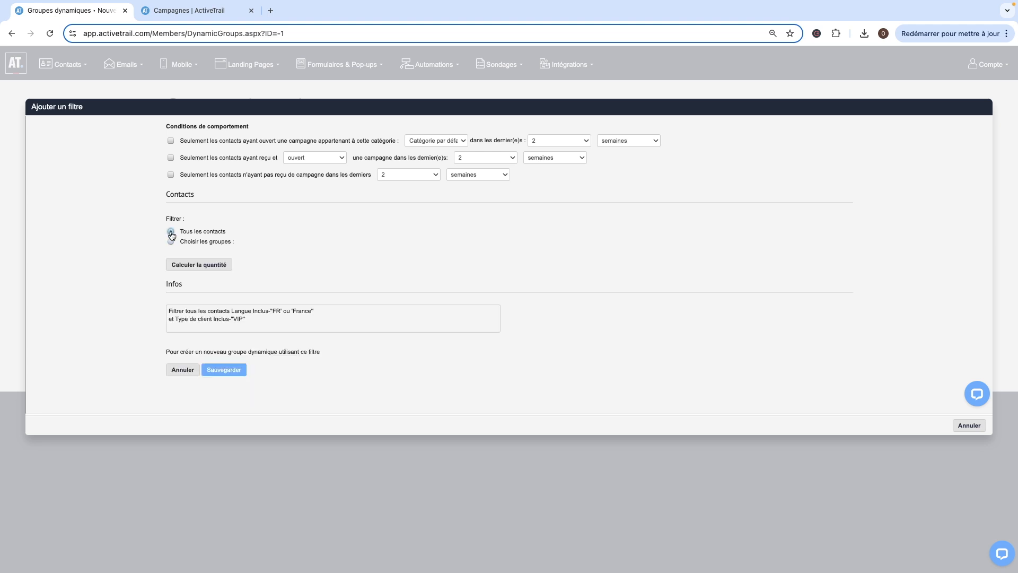
pyautogui.click(199, 265)
pyautogui.scroll(-5, 201, 266)
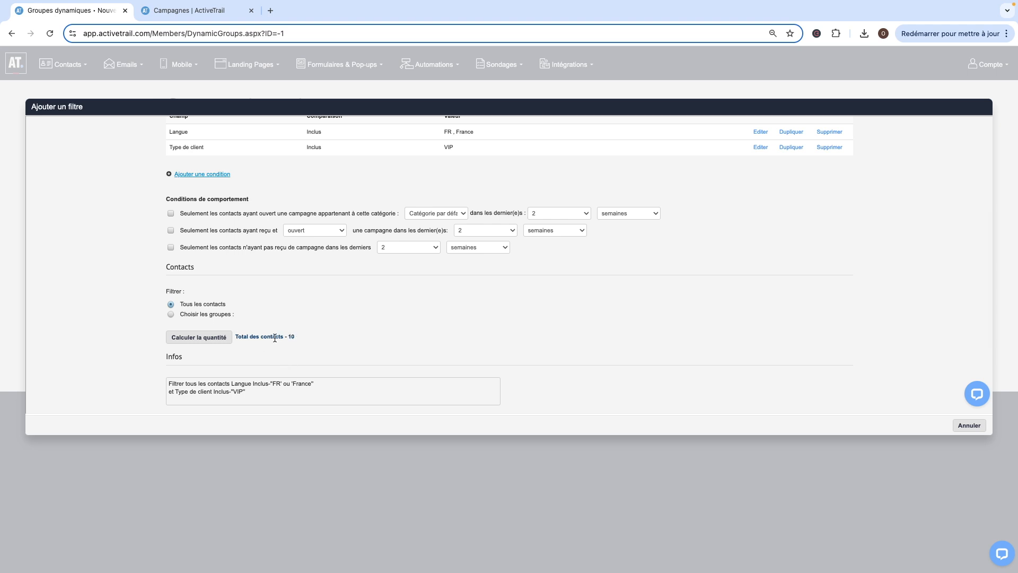
pyautogui.scroll(-3, 273, 336)
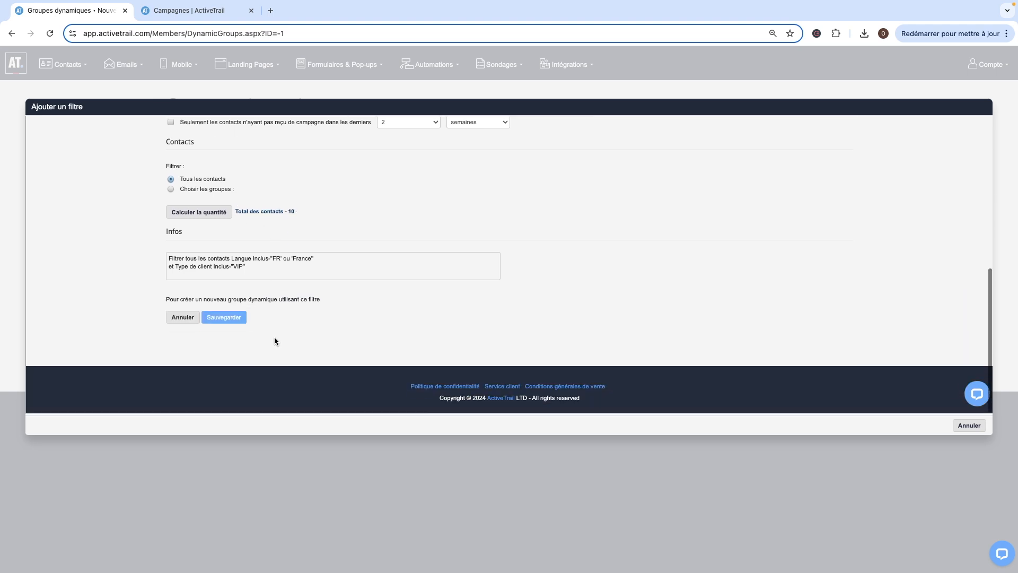
# Save the filter and then save the new dynamic group Clients importants Français.
pyautogui.click(219, 319)
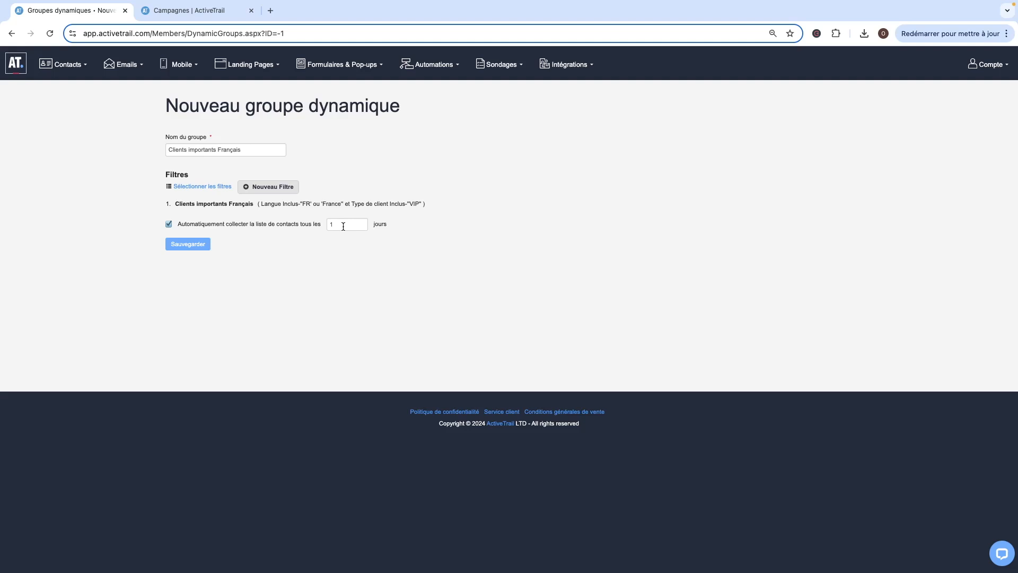
pyautogui.click(194, 250)
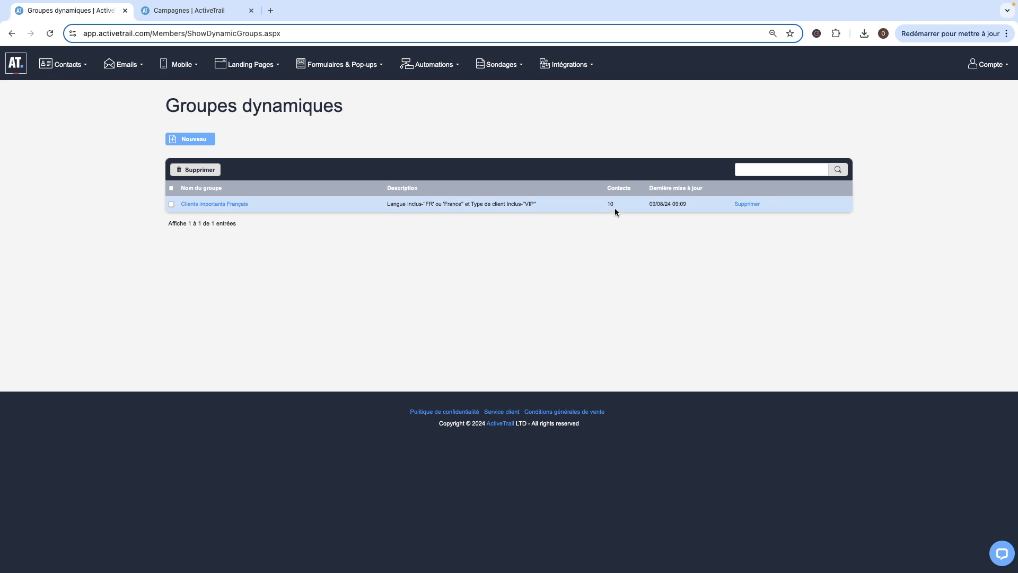
# Switch to the campaigns tab, open the draft campaign test and advance to its groups stage.
pyautogui.click(187, 13)
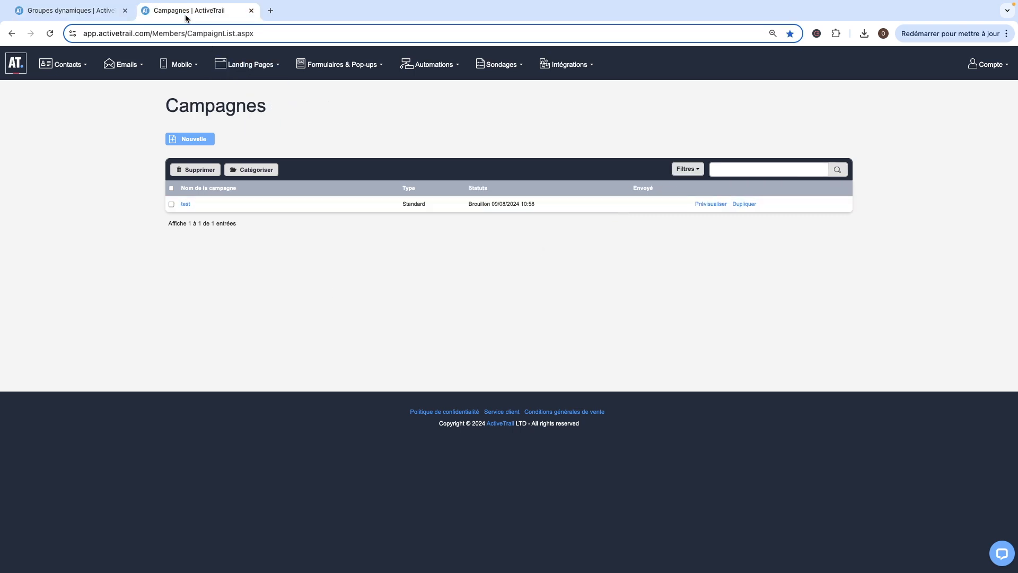
pyautogui.click(185, 204)
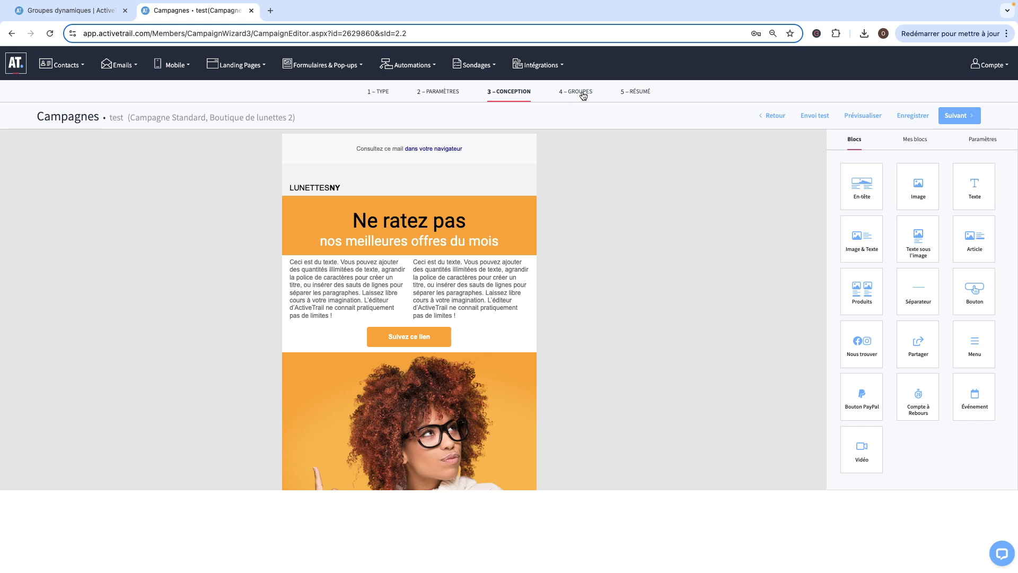
pyautogui.click(966, 117)
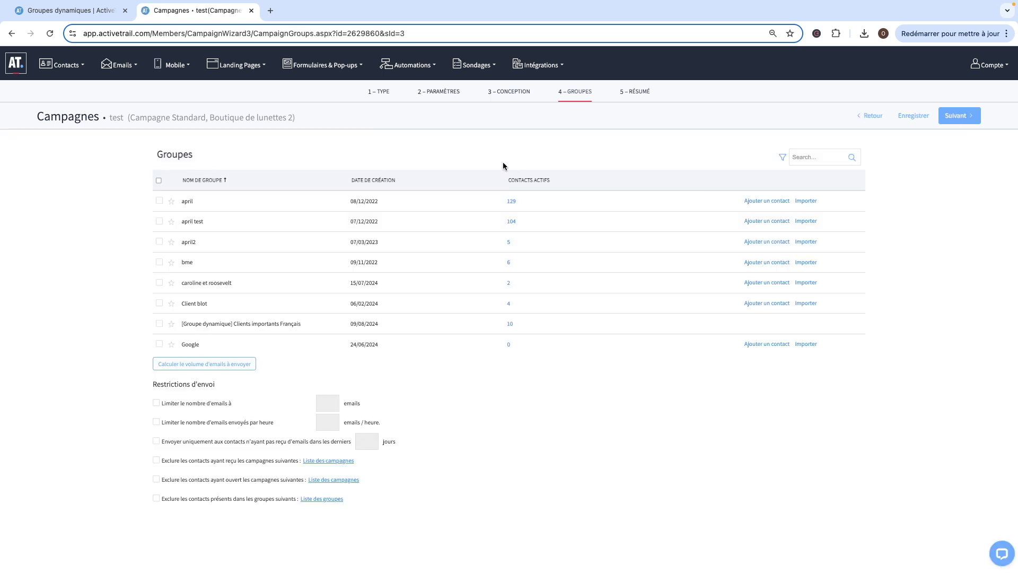
# Select the dynamic group Clients importants Français as the campaign recipients and continue to the summary.
pyautogui.scroll(-5, 253, 250)
pyautogui.scroll(4, 253, 252)
pyautogui.scroll(2, 253, 251)
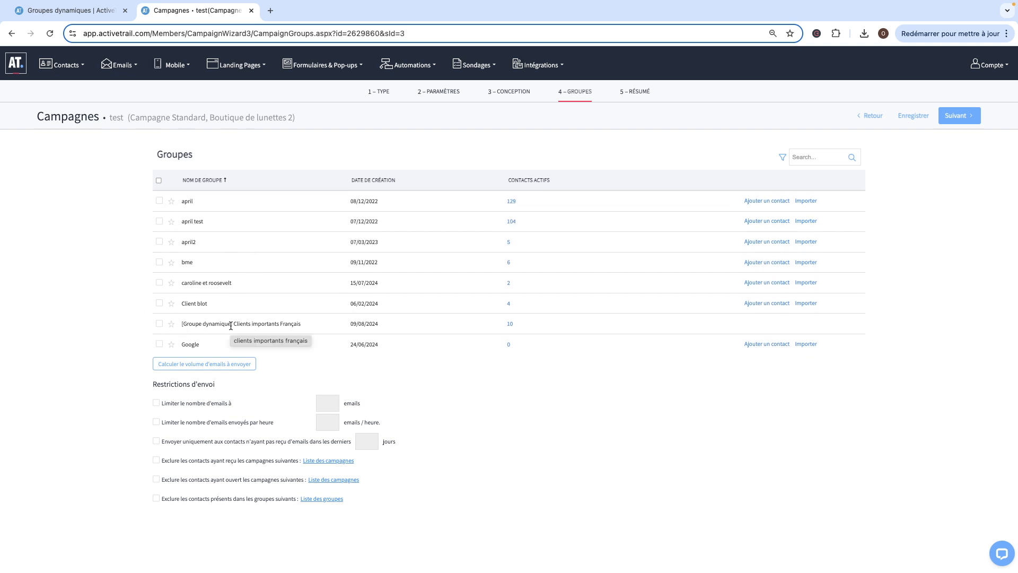
pyautogui.click(159, 324)
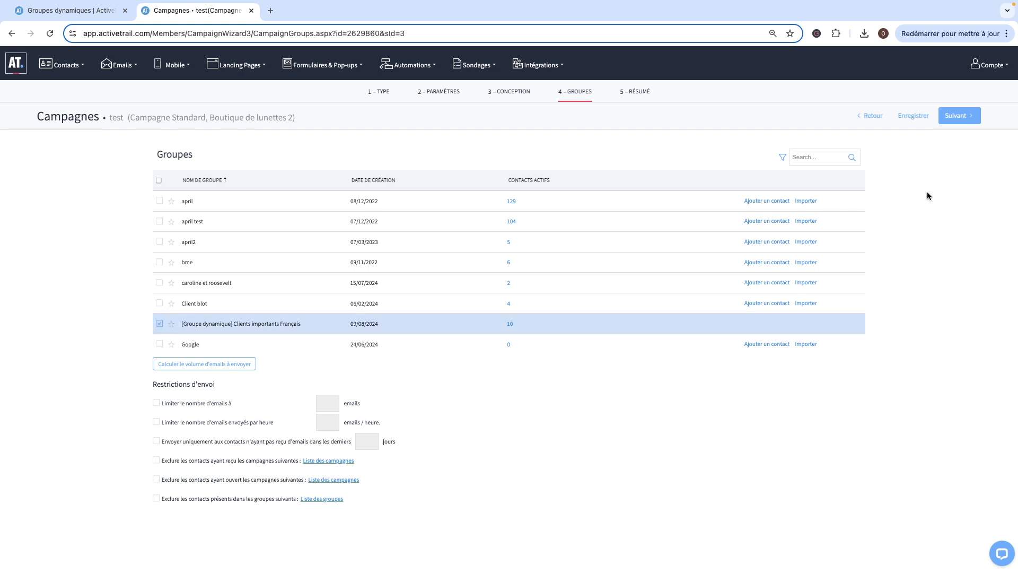
pyautogui.click(961, 116)
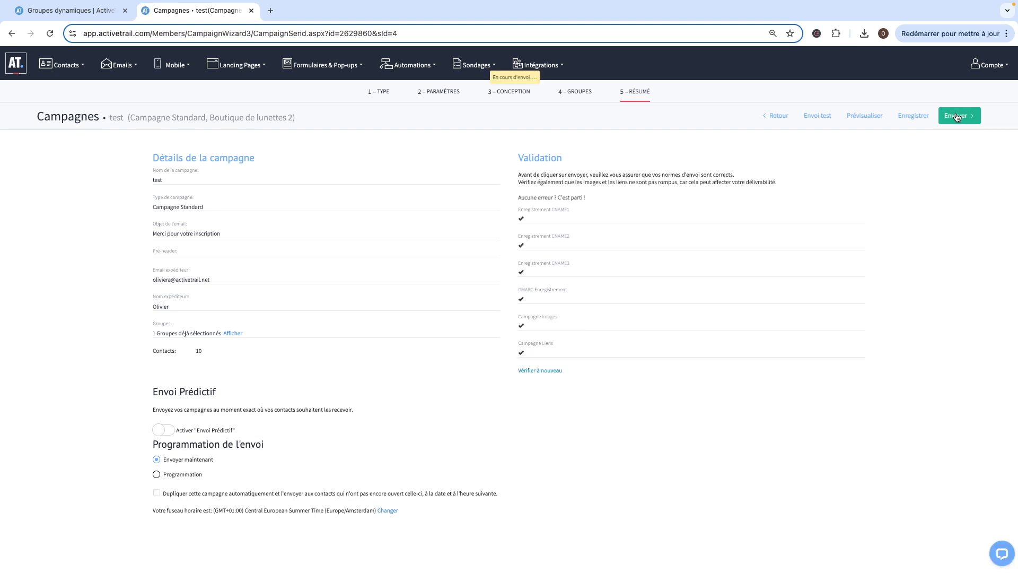
# Send the campaign now and return to the dashboard.
pyautogui.click(957, 116)
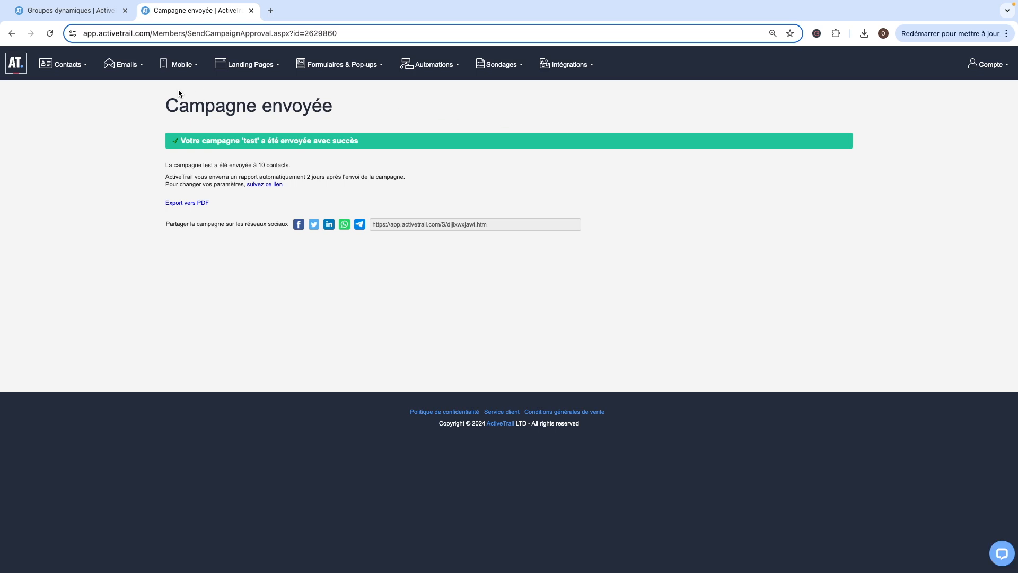
pyautogui.click(26, 66)
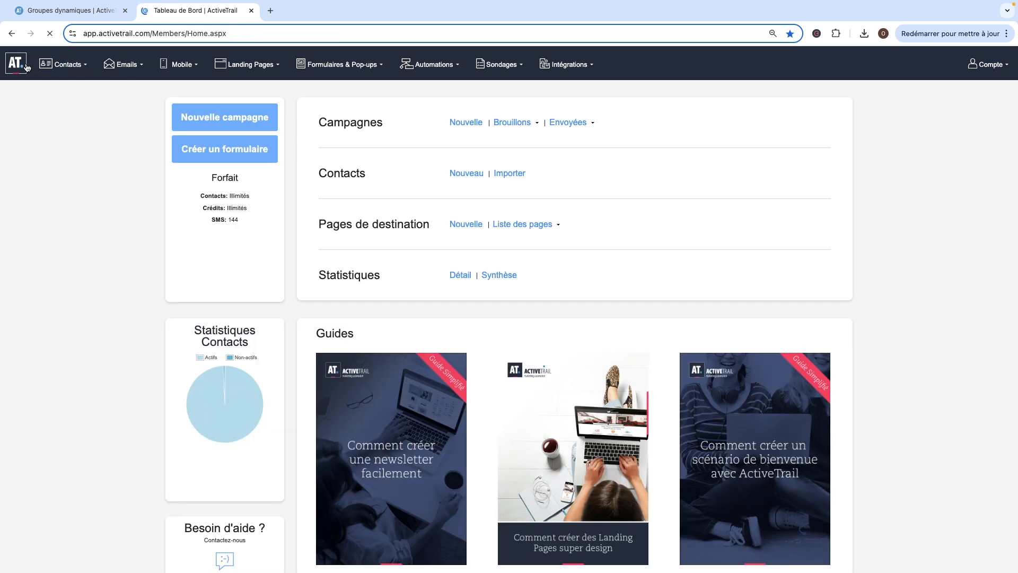